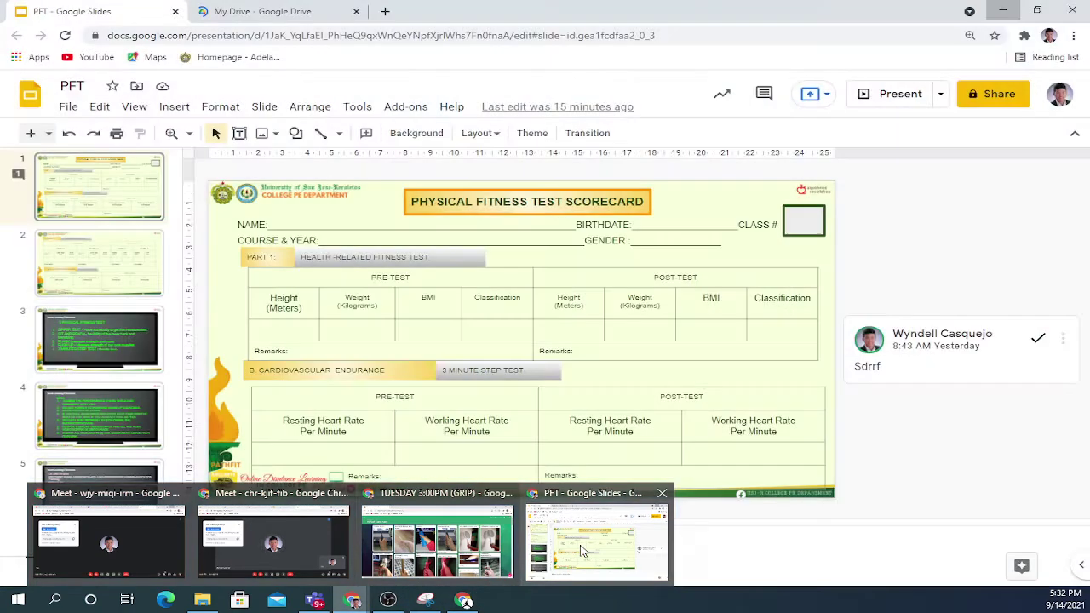
Bring the PFT scorecard presentation to the front and select its first slide.
left_click(540, 527)
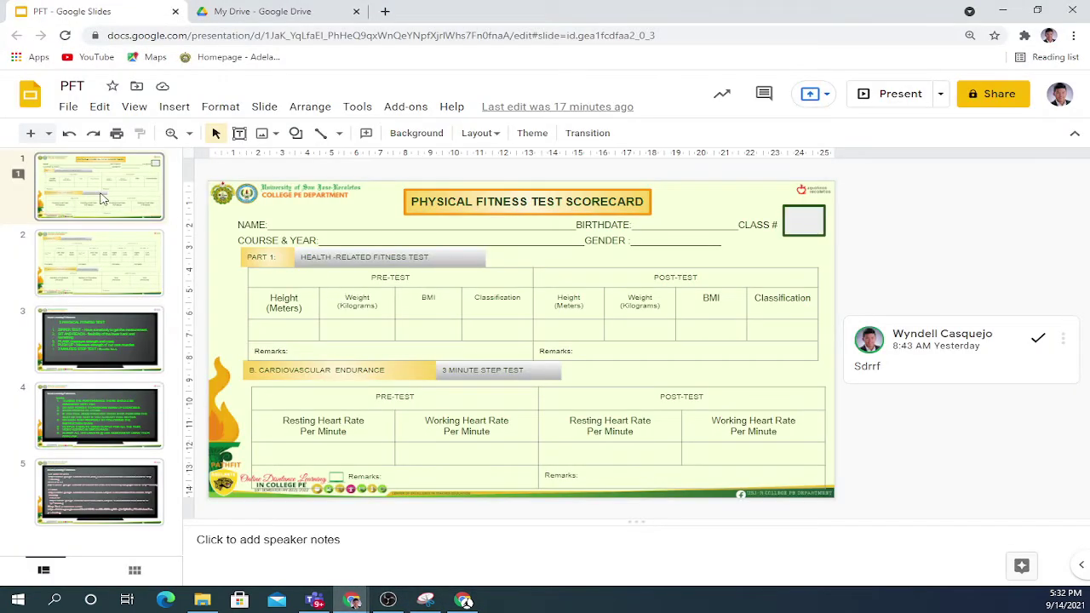
left_click(109, 211)
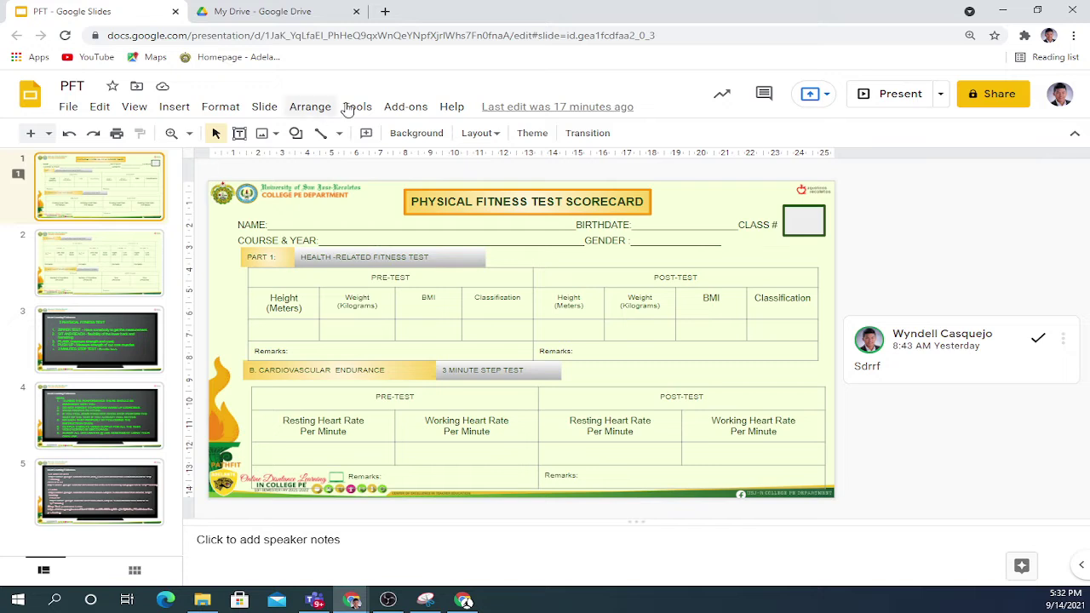
Copy the entire PFT presentation, renaming the copy with the student's surname and first name.
left_click(67, 111)
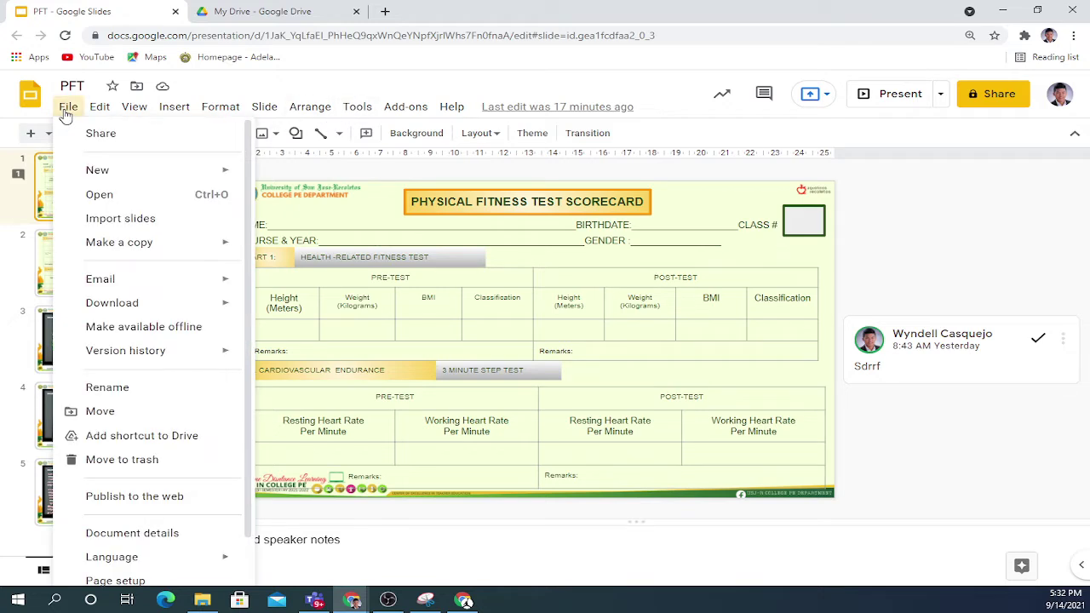
mouse_move(111, 247)
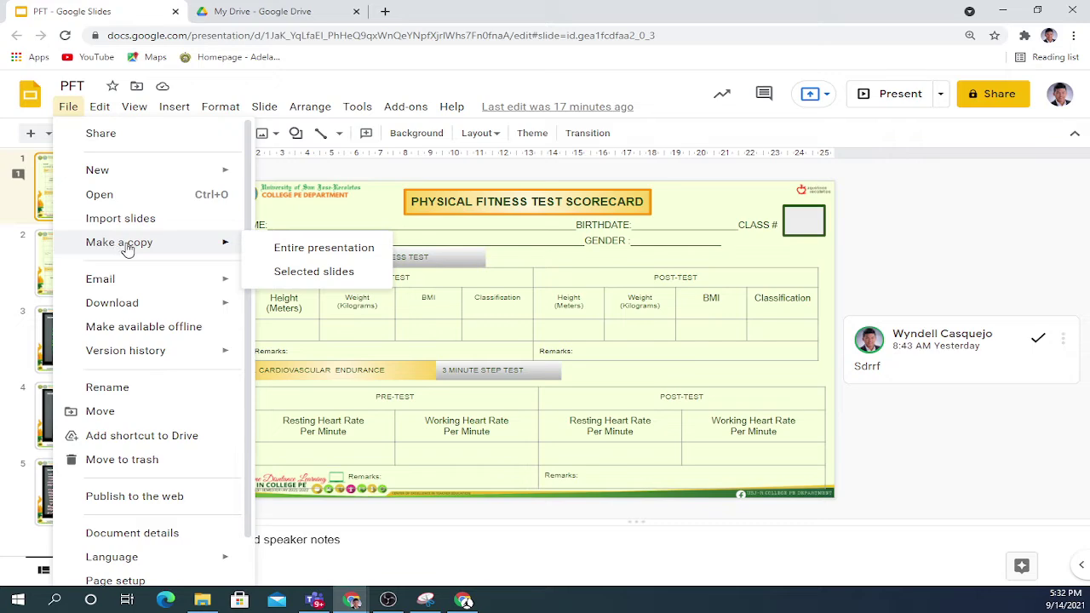
left_click(281, 252)
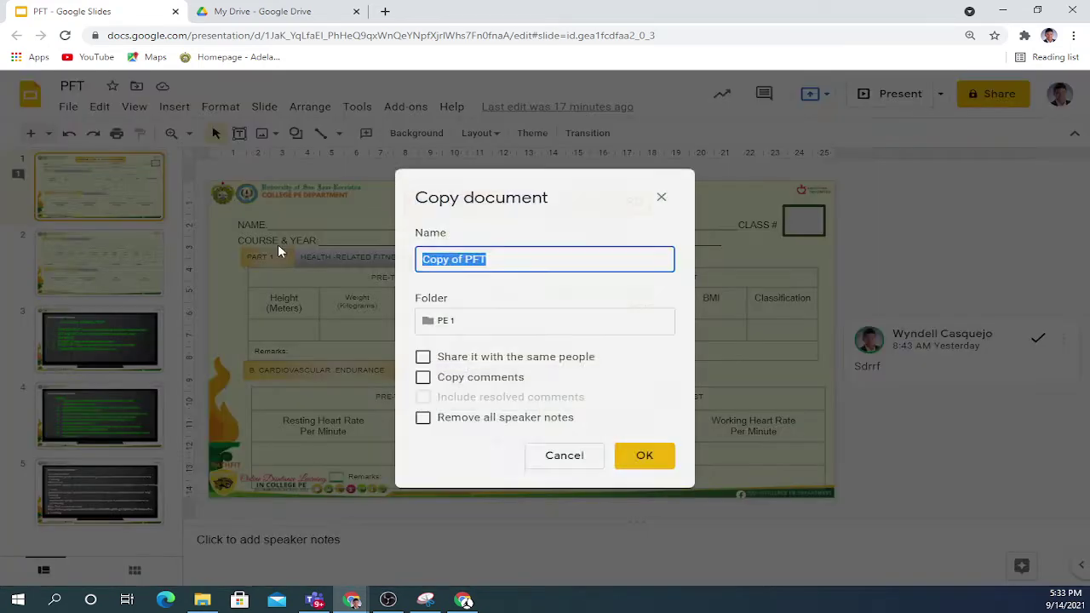
left_click(520, 265)
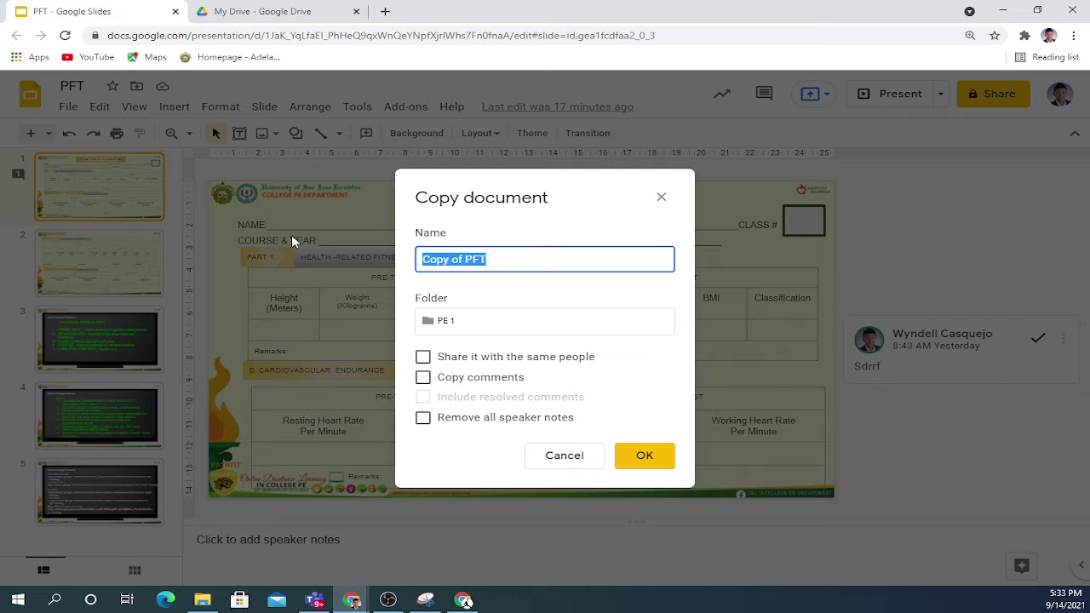
type("motes")
key("ctrl+a")
type("MONTES")
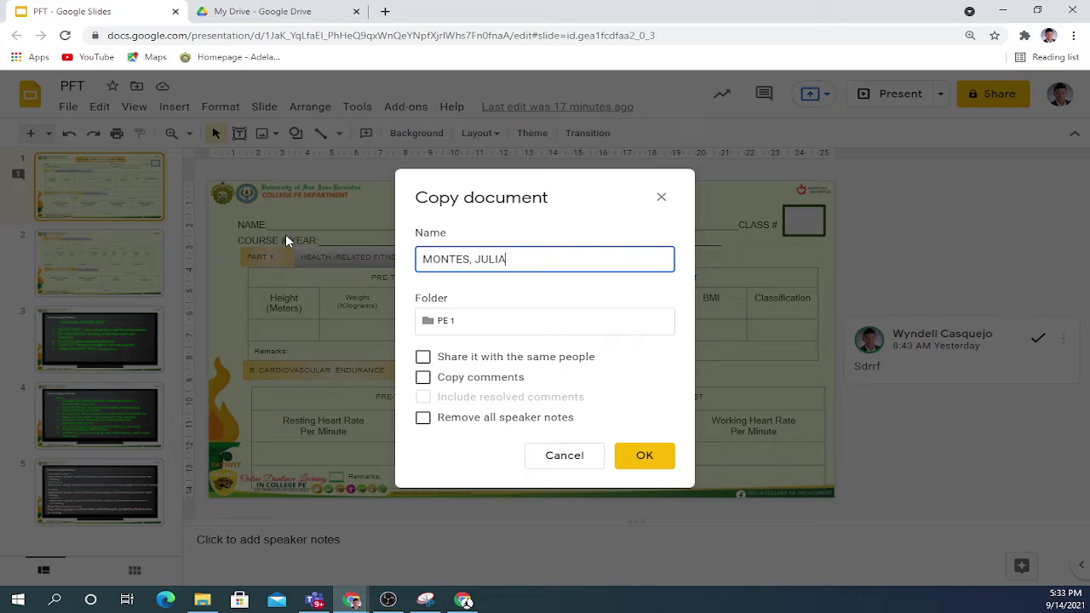
left_click(676, 455)
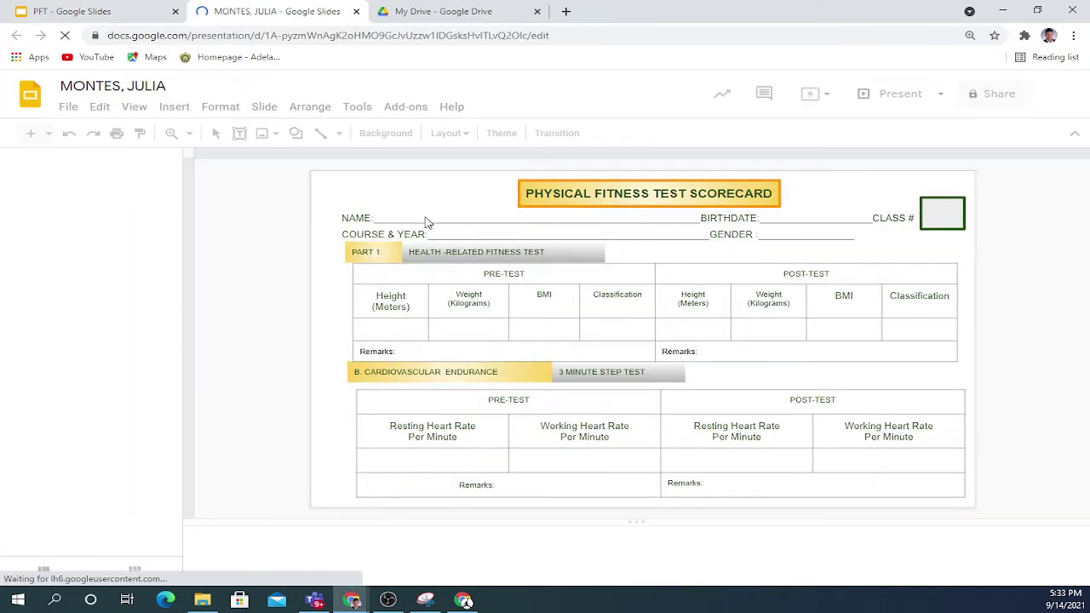
Inspect slide 1's NAME, BIRTHDATE, COURSE & YEAR, Height, Weight and Resting Heart Rate boxes.
left_click(404, 216)
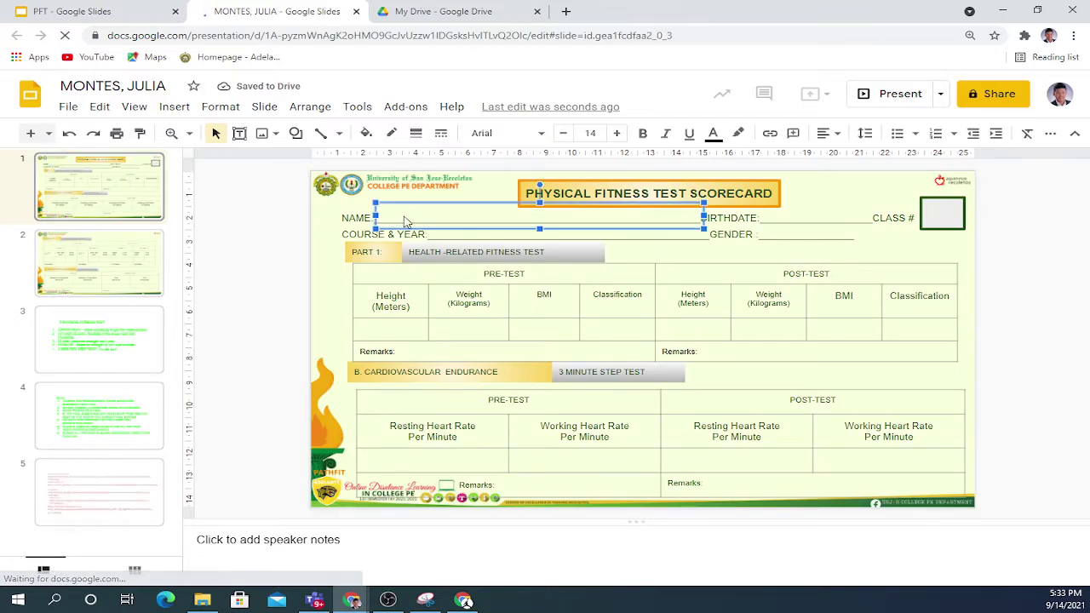
left_click(813, 215)
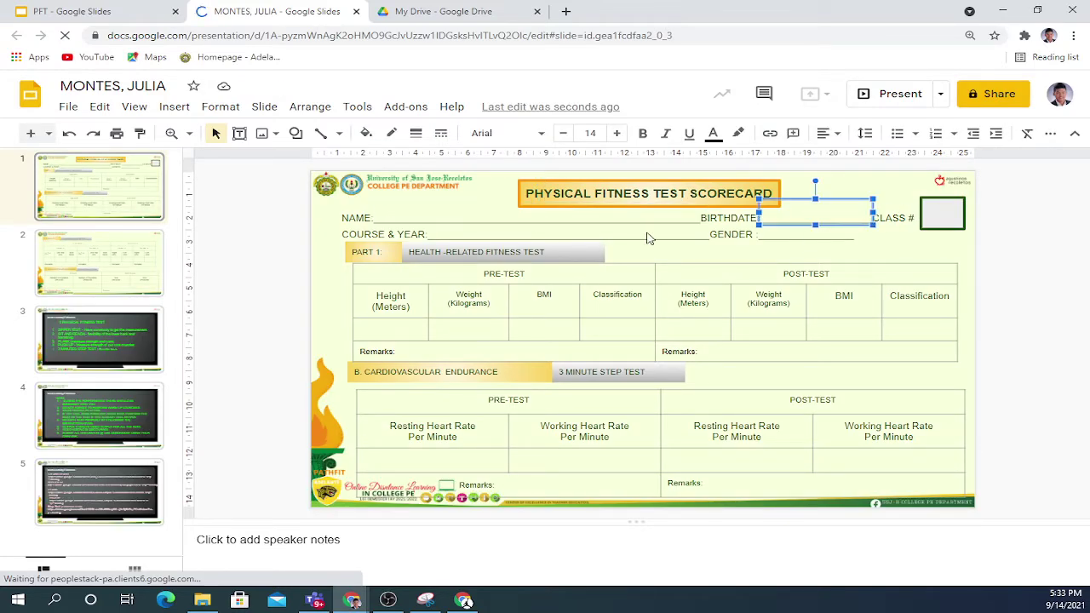
left_click(535, 235)
left_click(398, 319)
left_click(477, 333)
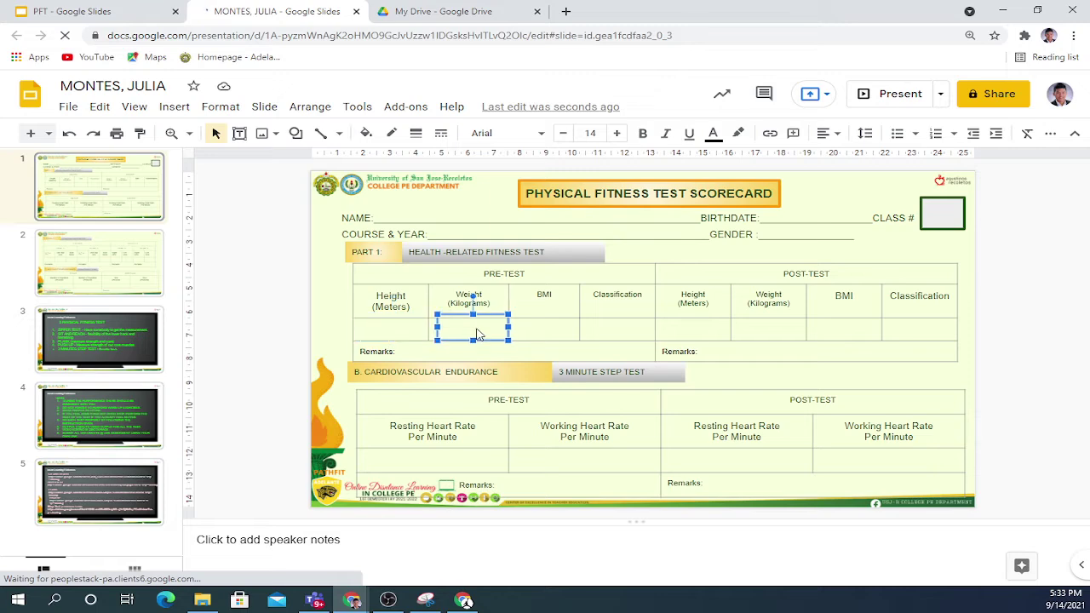
left_click(432, 461)
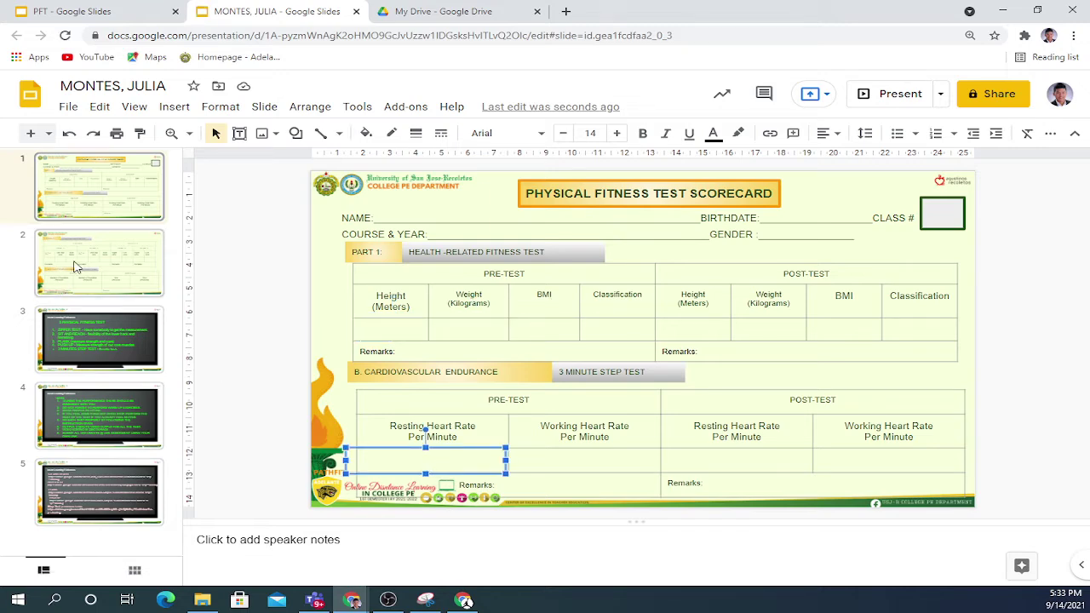
Browse slides 2–5 and open slide 5's SIT AND REACH video link in a new tab.
left_click(73, 270)
left_click(95, 365)
left_click(87, 413)
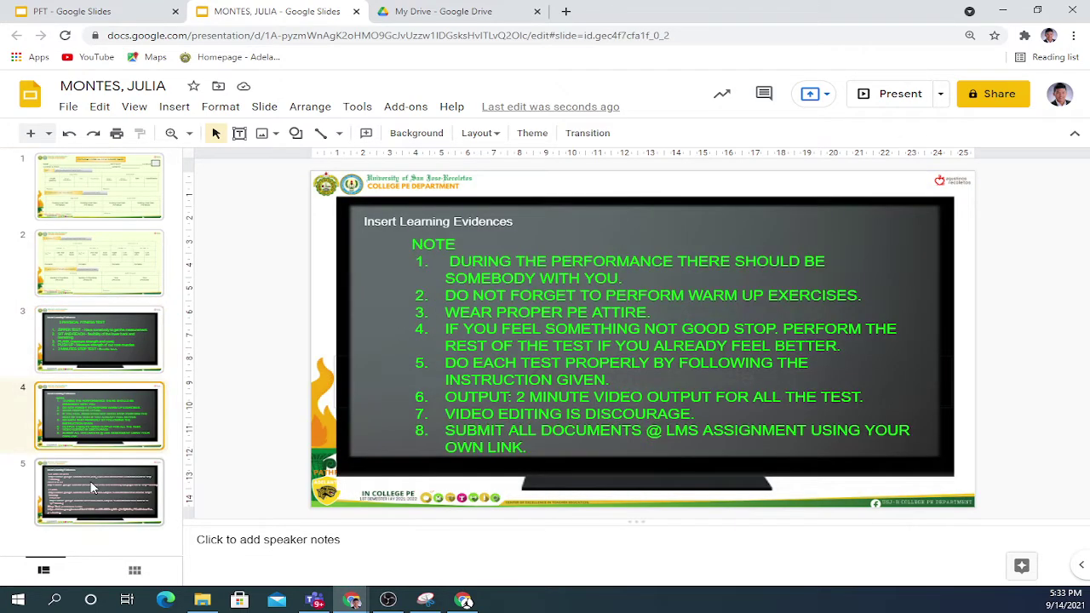
left_click(93, 486)
left_click_drag(439, 272, 372, 257)
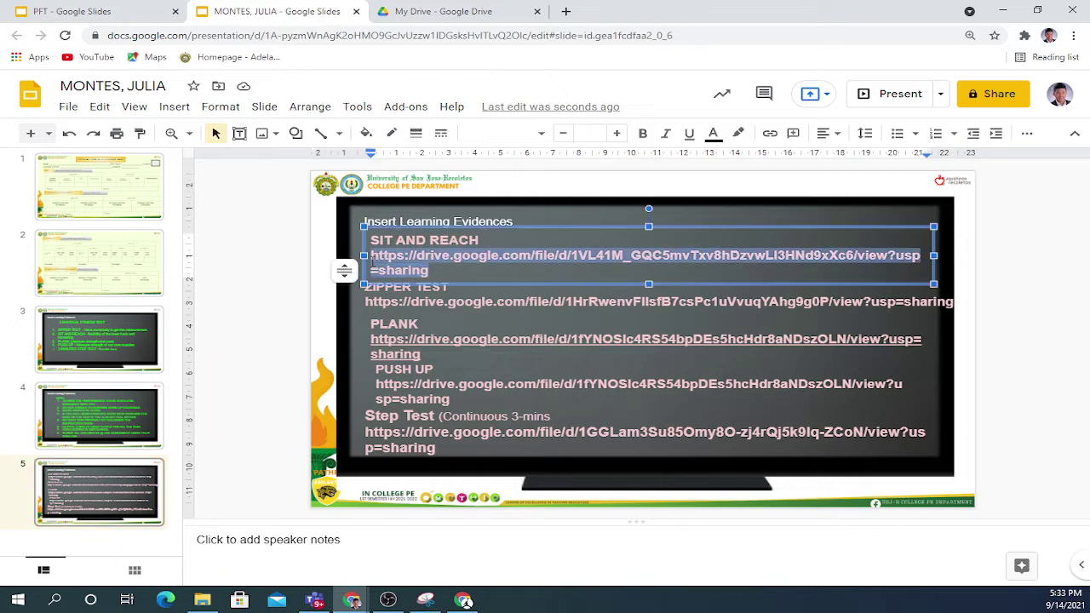
left_click(566, 11)
key("ctrl+v")
key("Return")
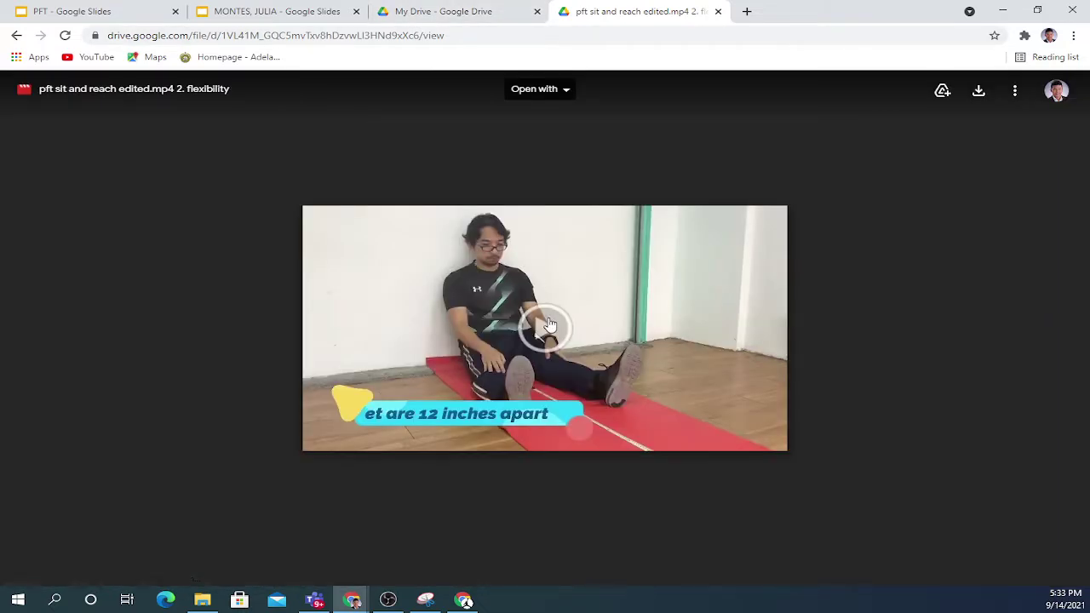
Play the sit and reach video preview, then close the video tab and the copied presentation's tab.
left_click(547, 326)
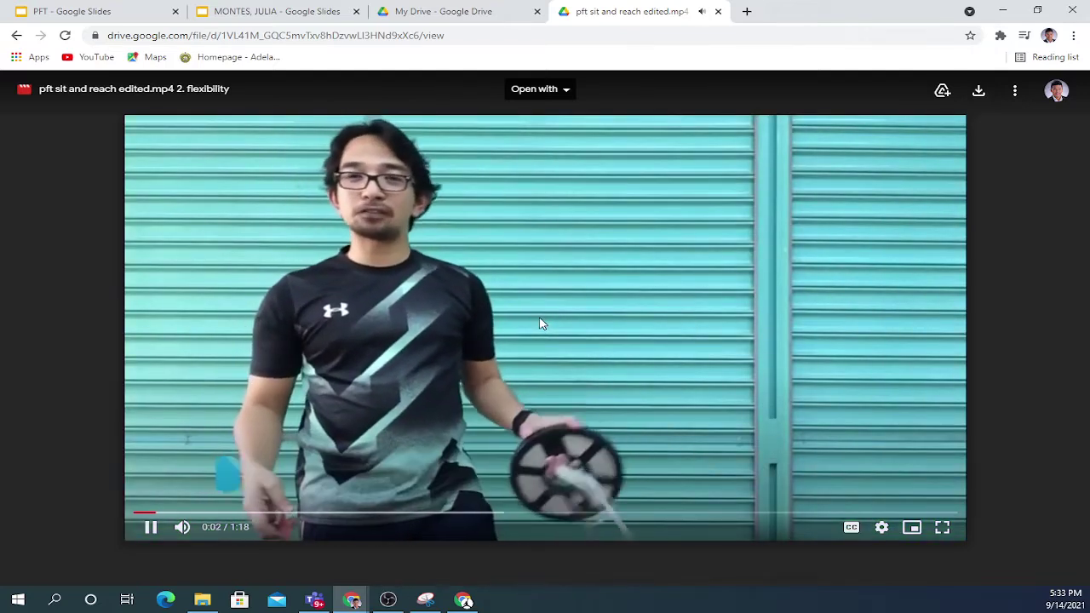
left_click(718, 12)
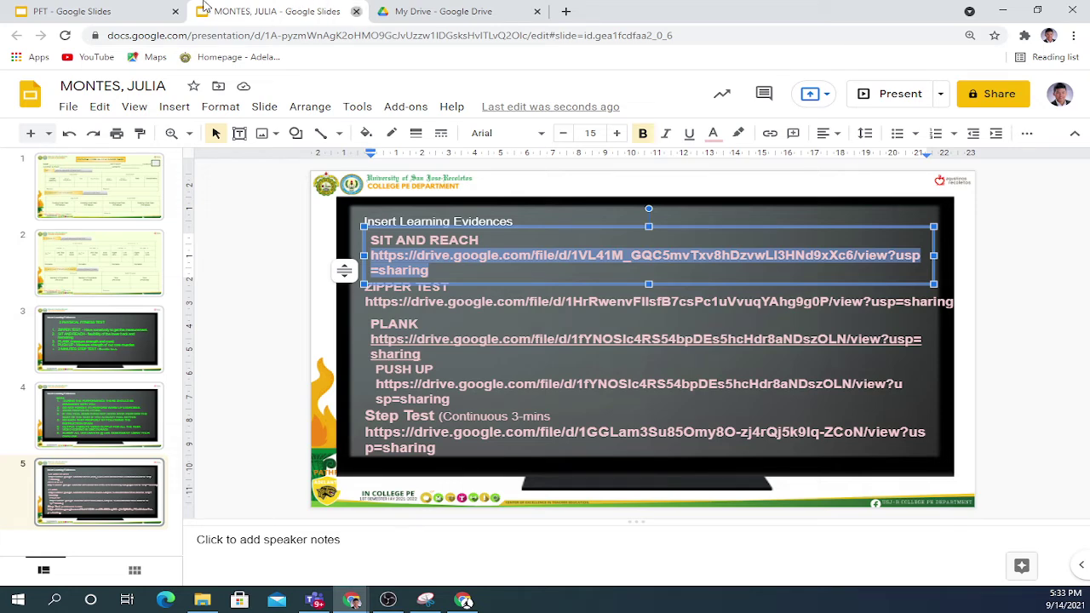
left_click(355, 12)
Change the end of the PFT presentation's web address to /copy and load it.
left_click(87, 15)
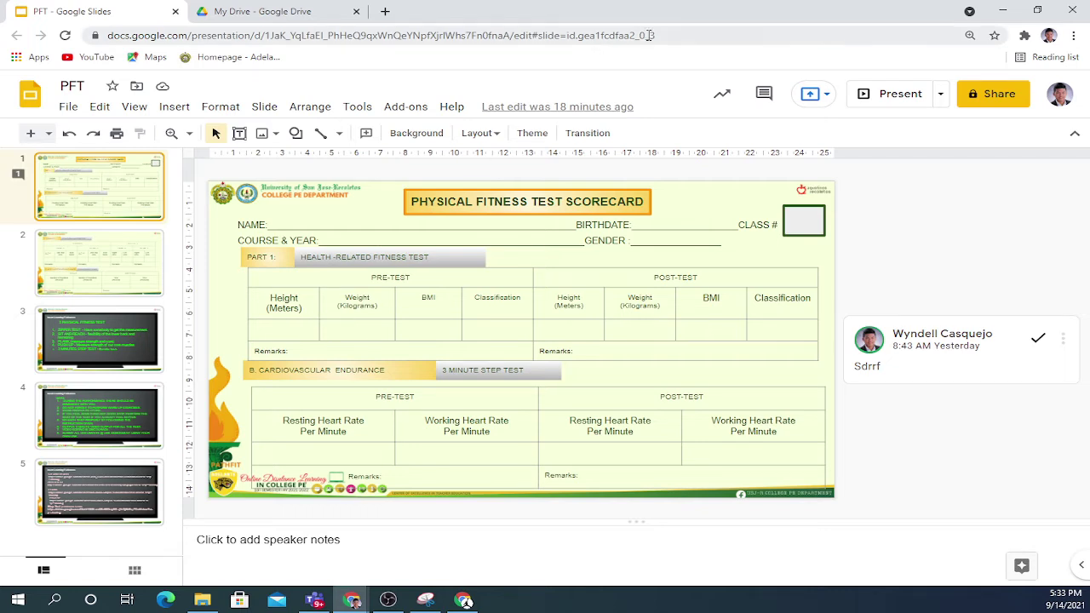
left_click(687, 36)
left_click(687, 36)
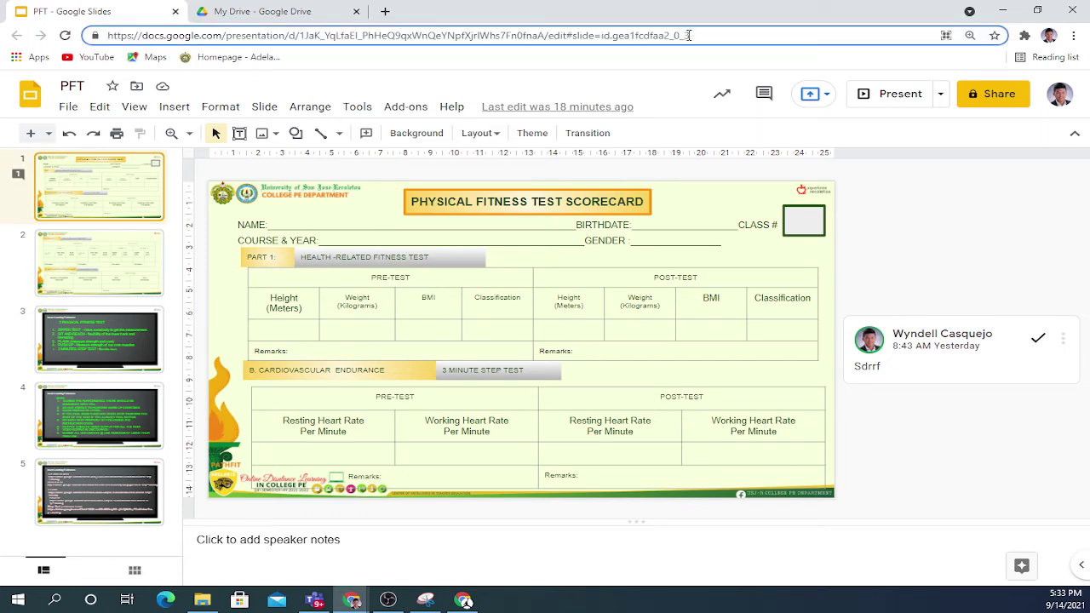
left_click_drag(690, 36, 554, 38)
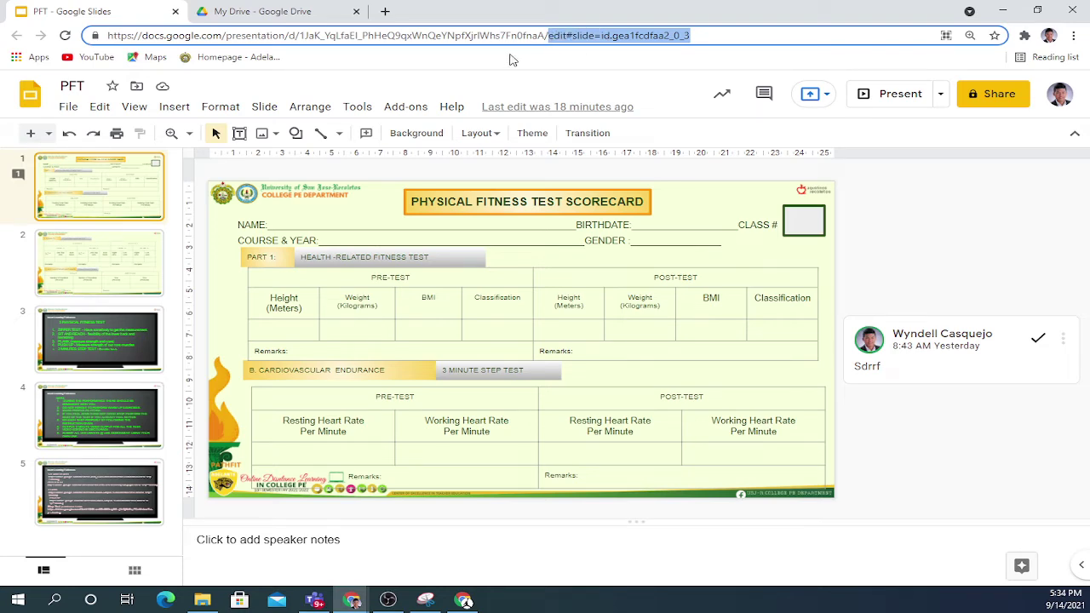
key("BackSpace")
type("cop")
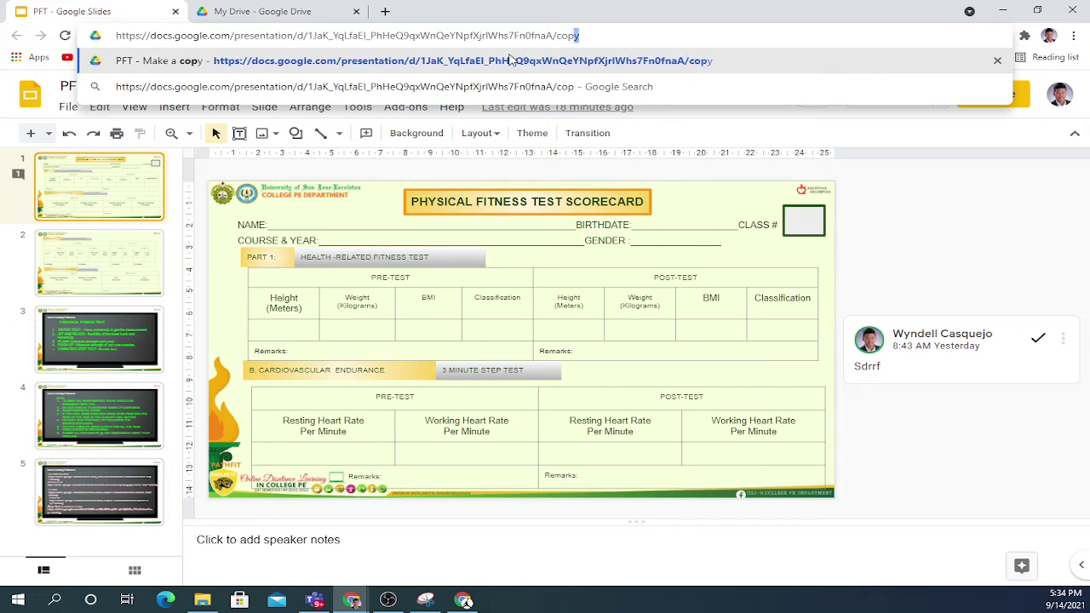
type("y")
key("Return")
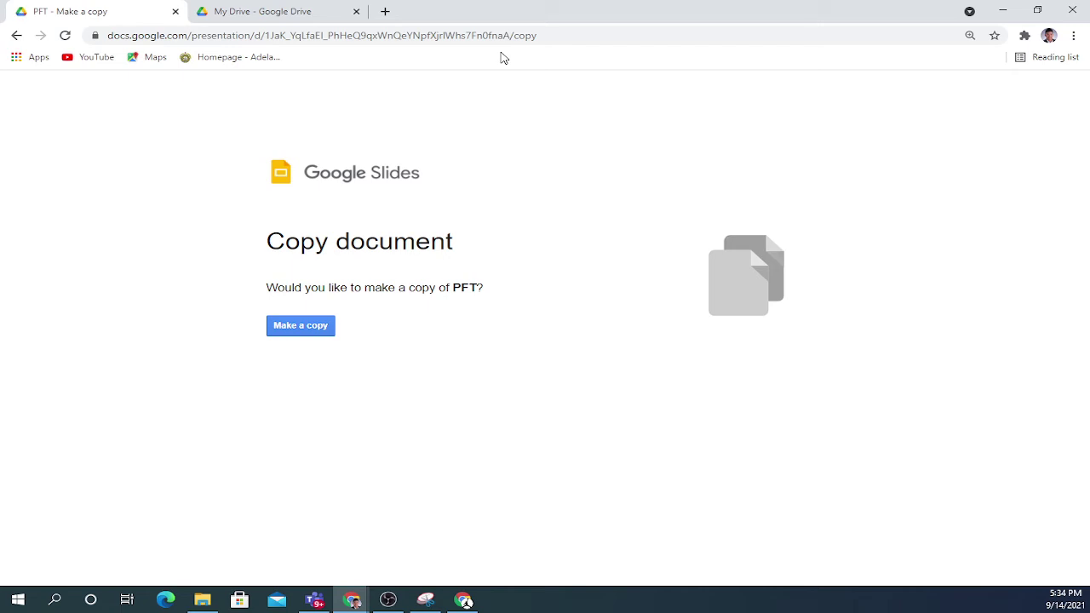
left_click(307, 330)
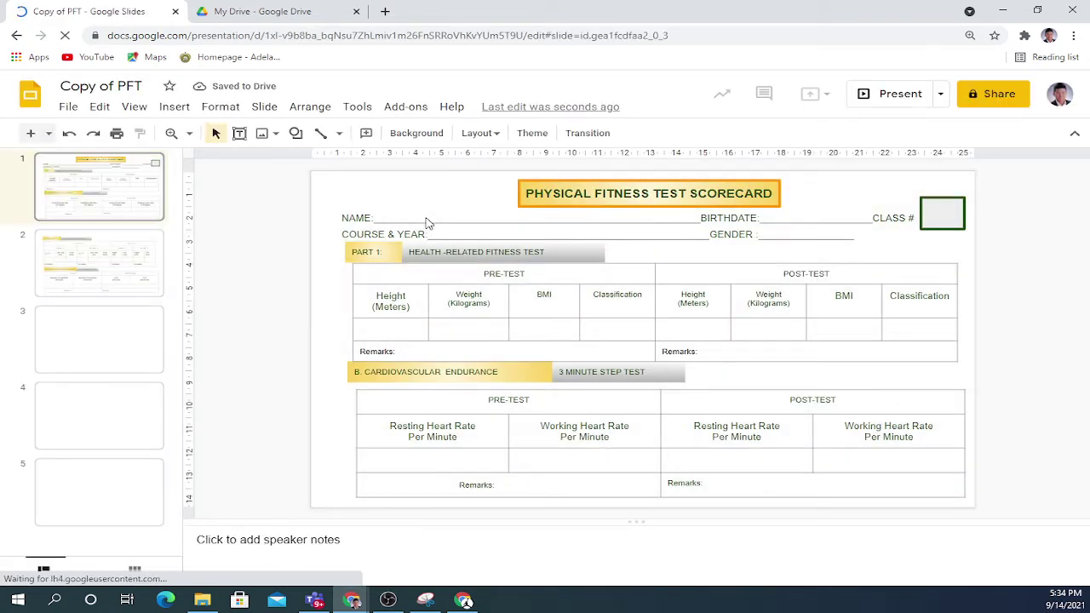
left_click(426, 216)
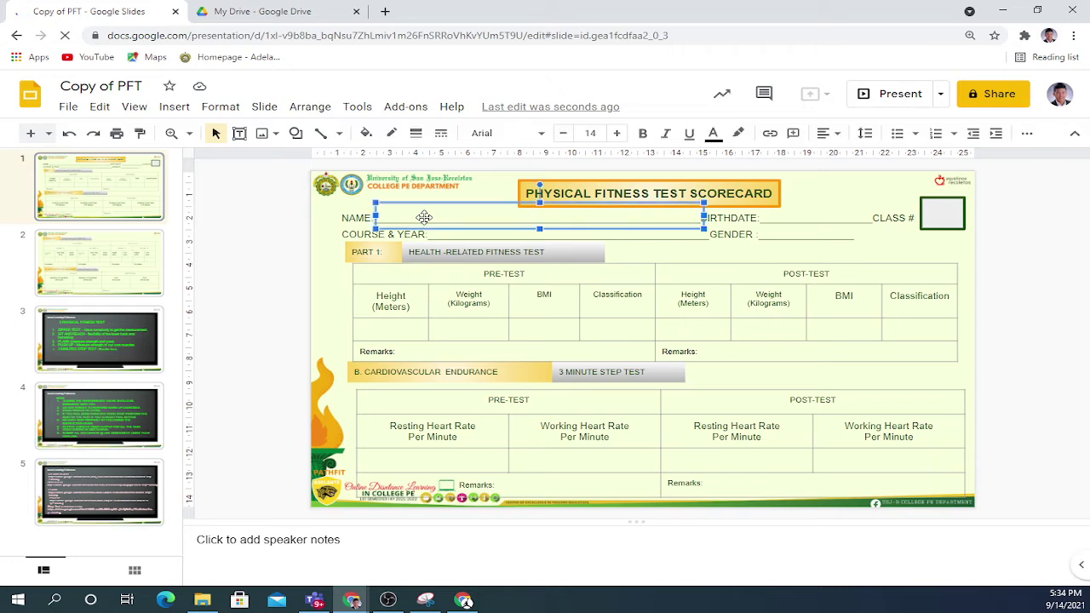
left_click(436, 216)
left_click(842, 217)
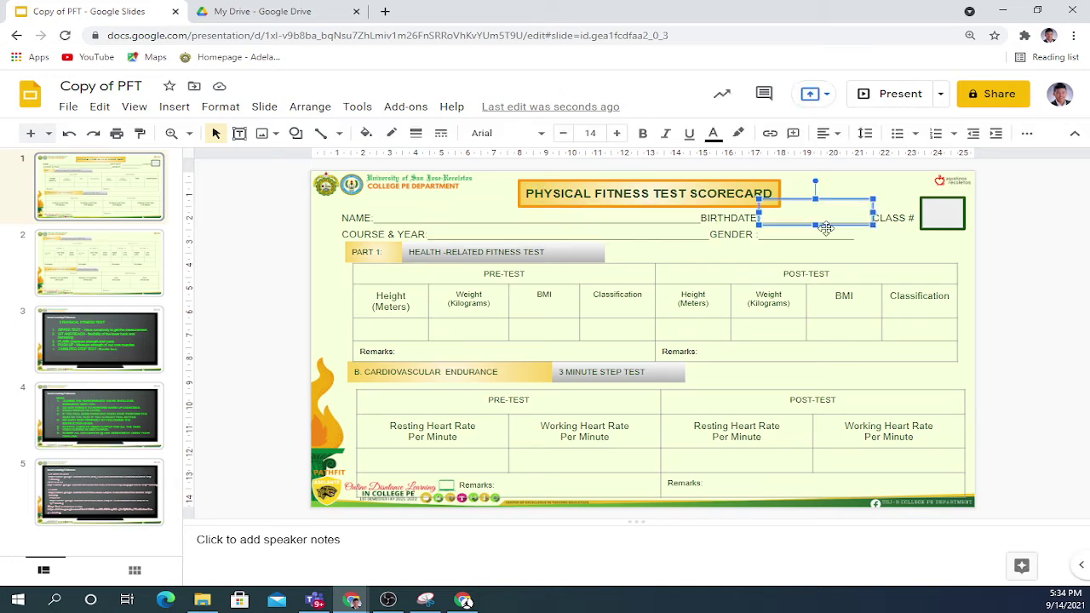
left_click(543, 229)
left_click(394, 325)
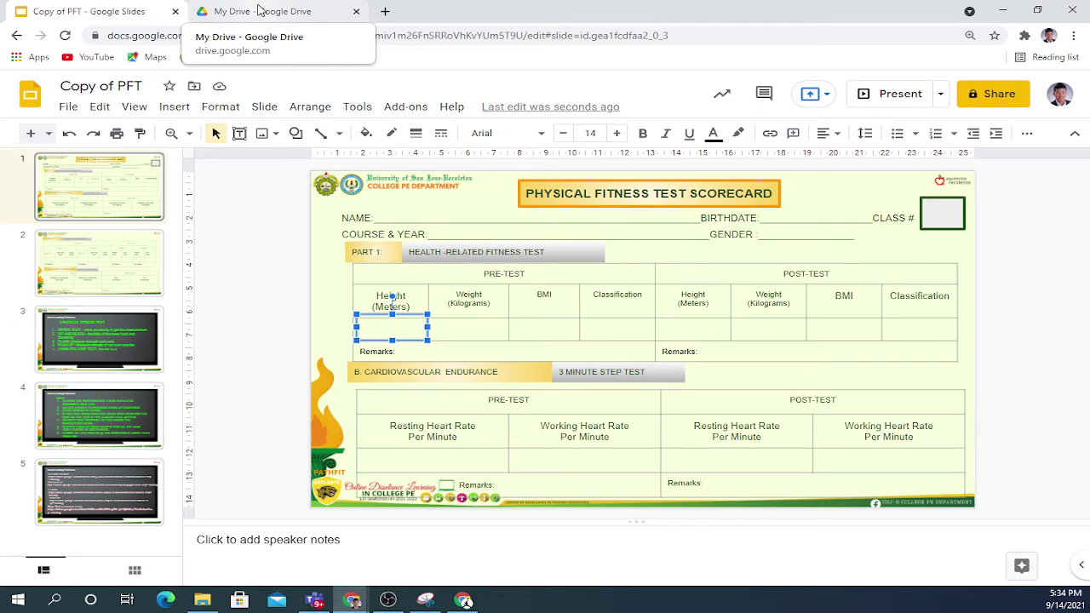
Create a blank Google Slides file from Drive, title it with the student's surname and first name, and return to Copy of PFT.
left_click(260, 10)
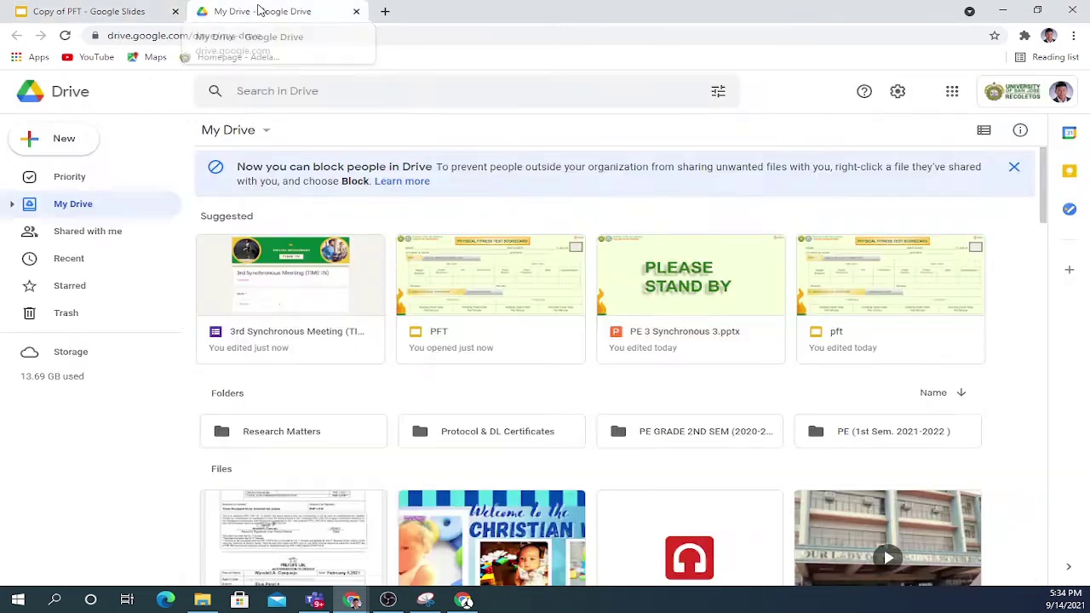
left_click(70, 150)
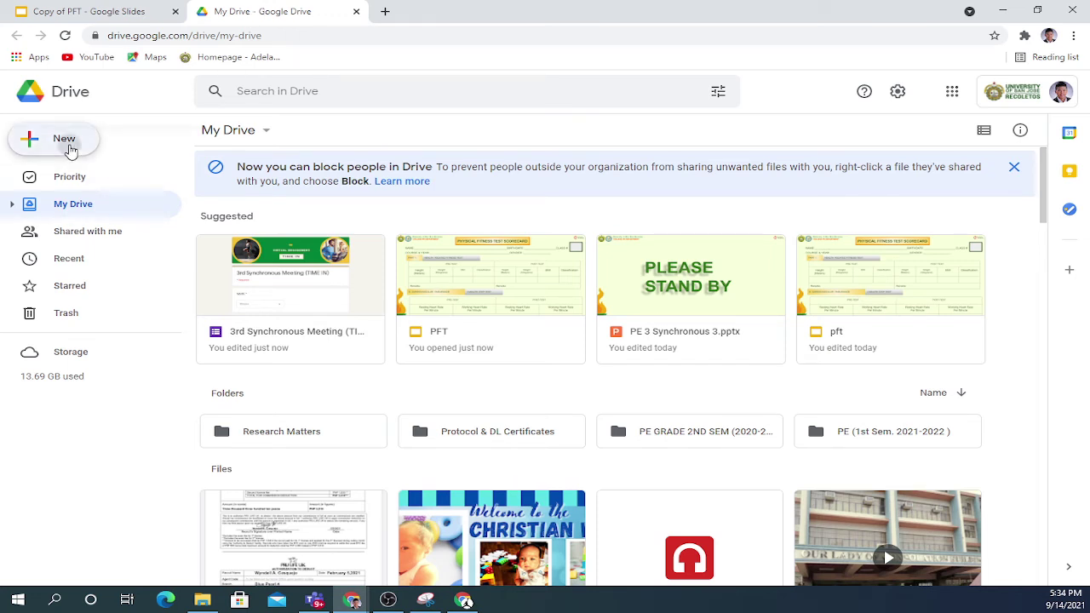
left_click(85, 282)
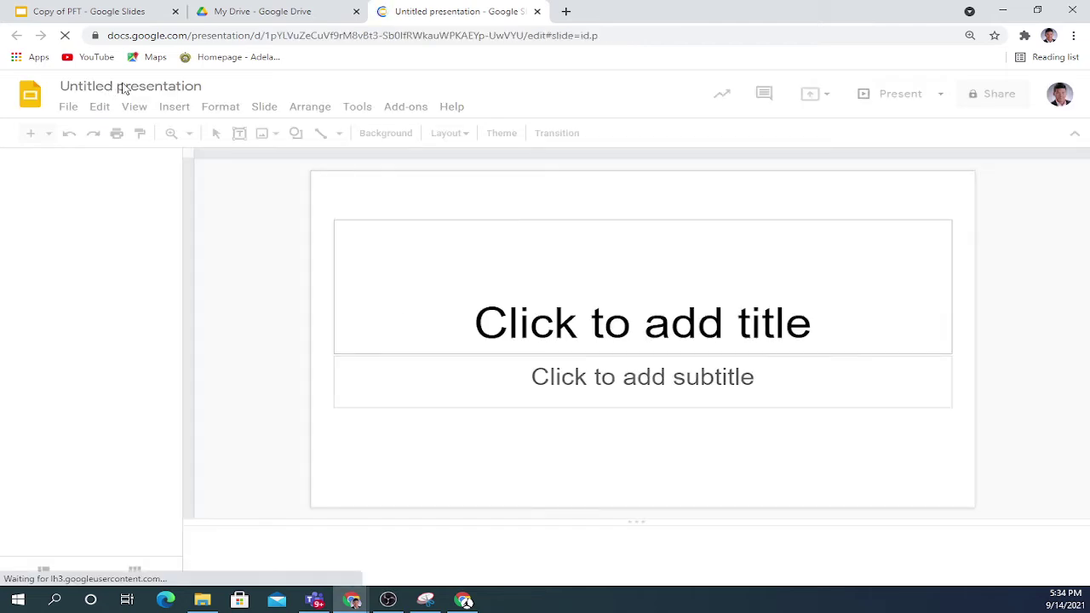
left_click(125, 85)
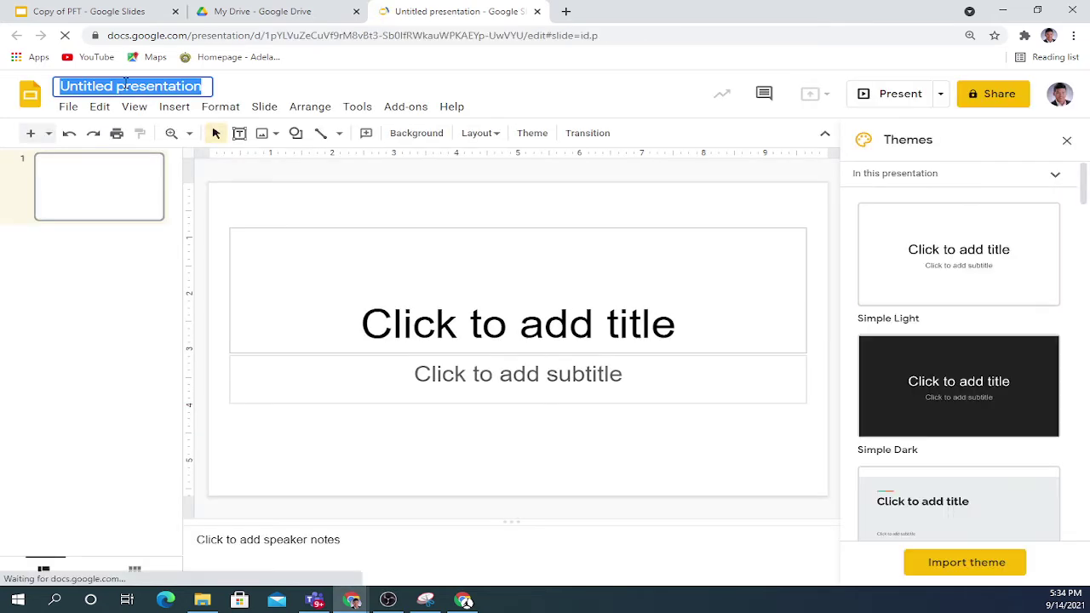
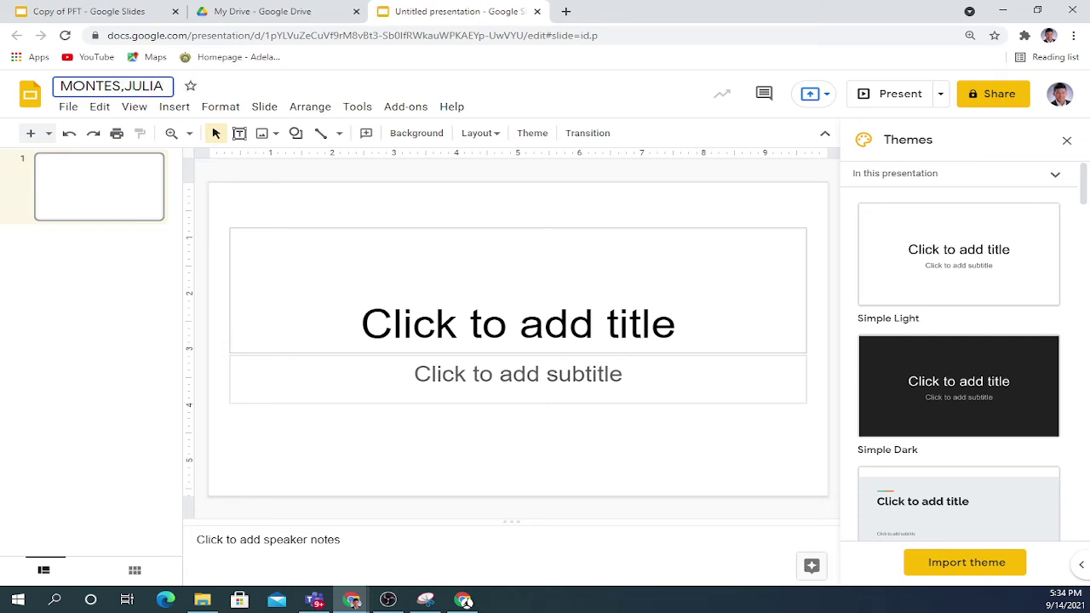
left_click(127, 12)
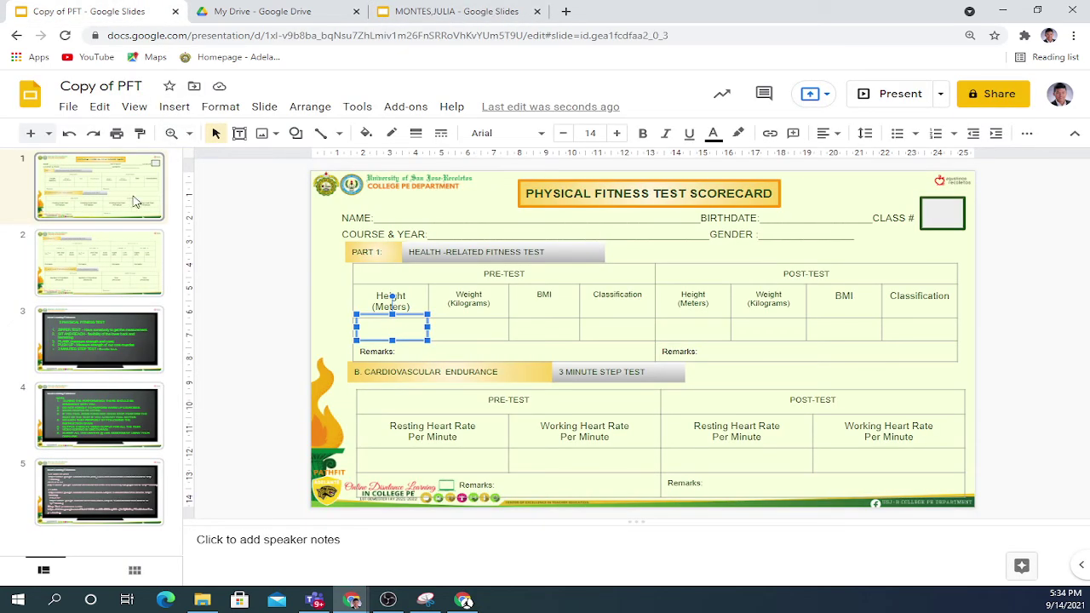
Snip the slide 1 scorecard, paste it into the student's presentation, and enlarge it to fill the slide.
left_click(425, 601)
left_click(273, 93)
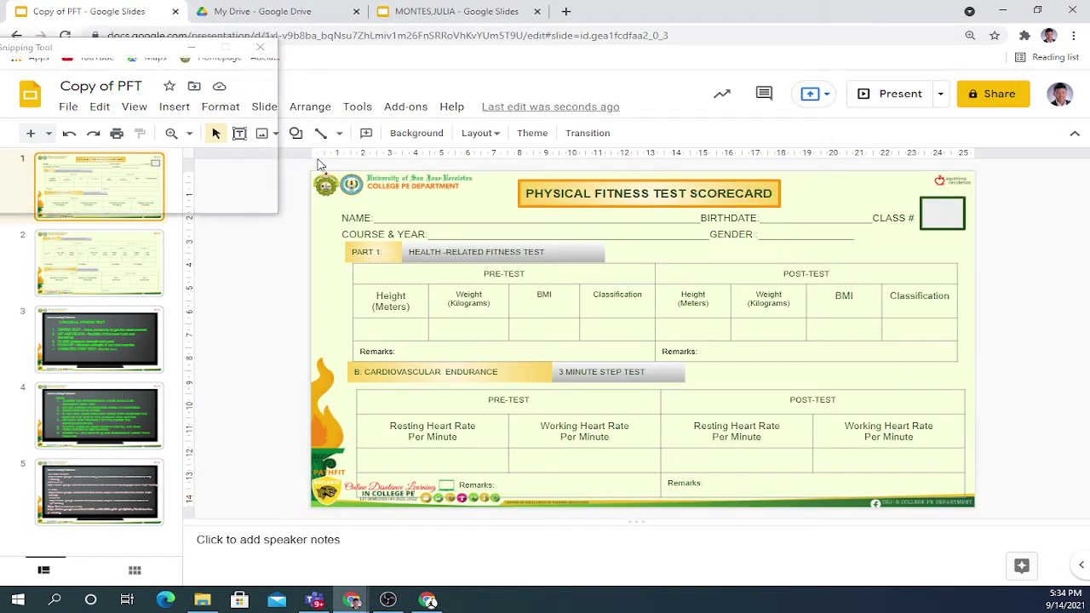
left_click_drag(309, 170, 973, 503)
left_click(436, 11)
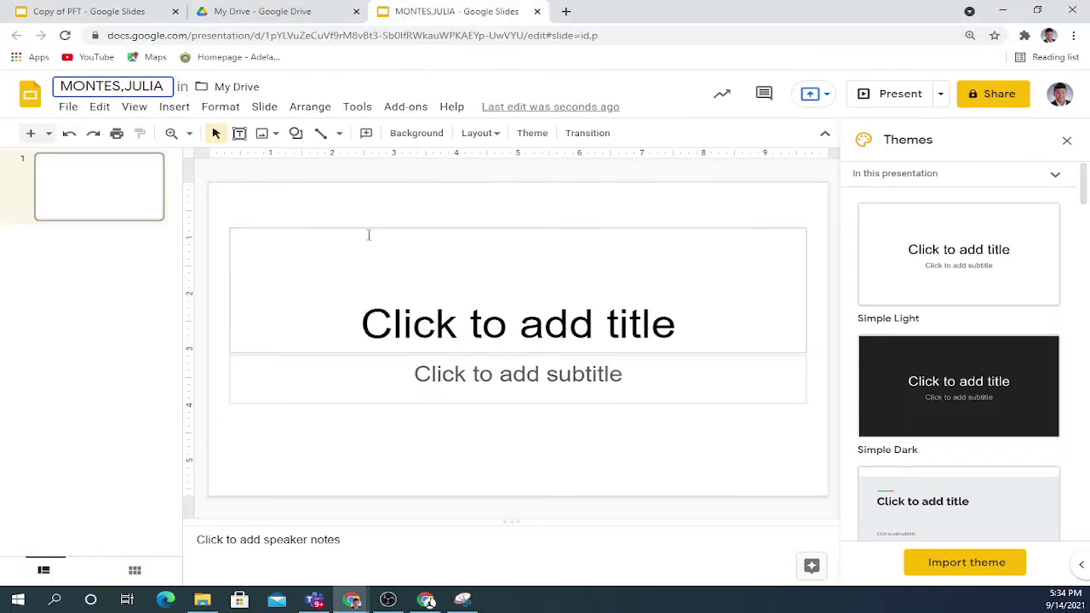
key("ctrl+v")
left_click_drag(352, 232, 331, 221)
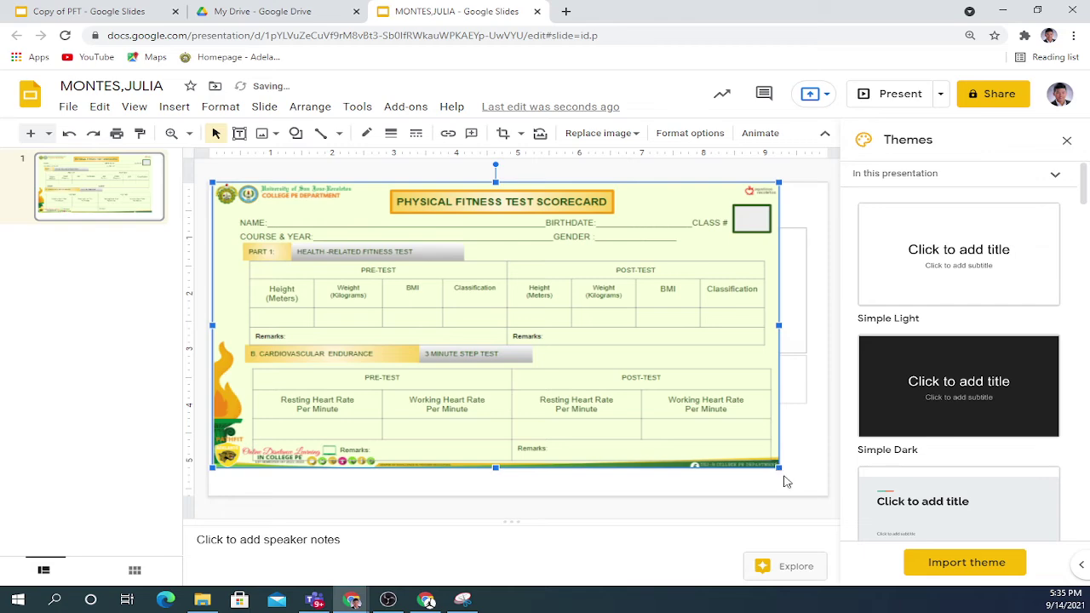
left_click_drag(785, 472, 808, 499)
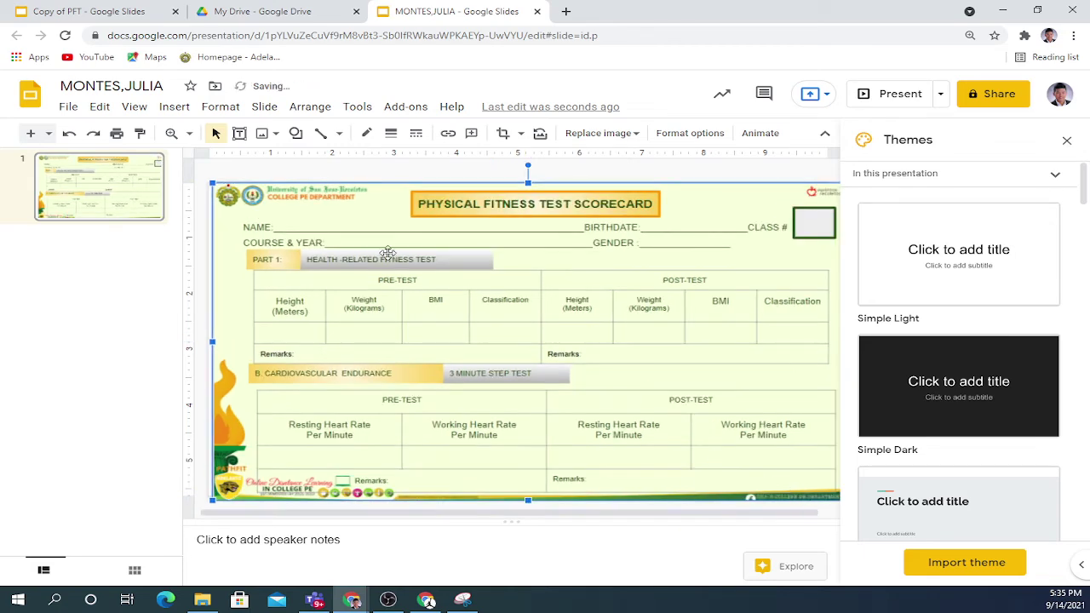
Snip the flexibility and muscular strength tables from Copy of PFT's slide 2.
left_click(137, 11)
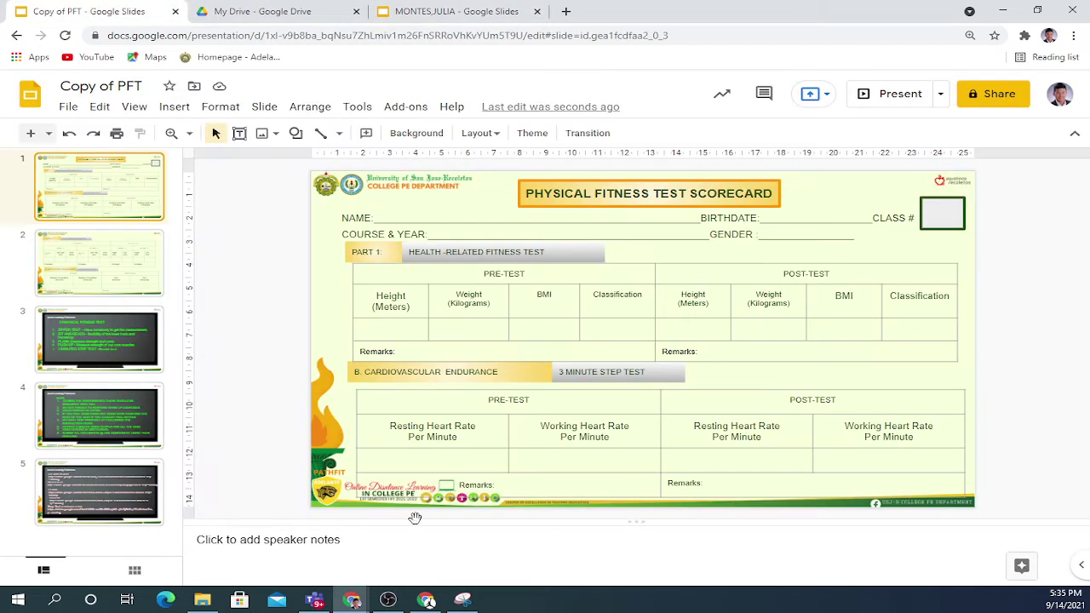
left_click(466, 604)
left_click(351, 600)
key("Down")
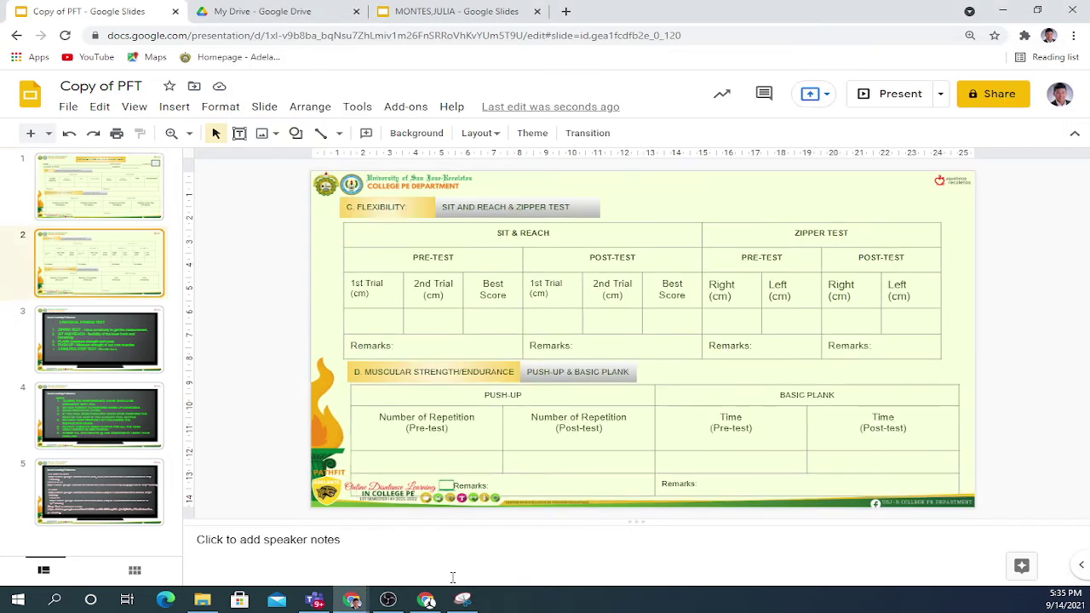
left_click(464, 601)
left_click(266, 90)
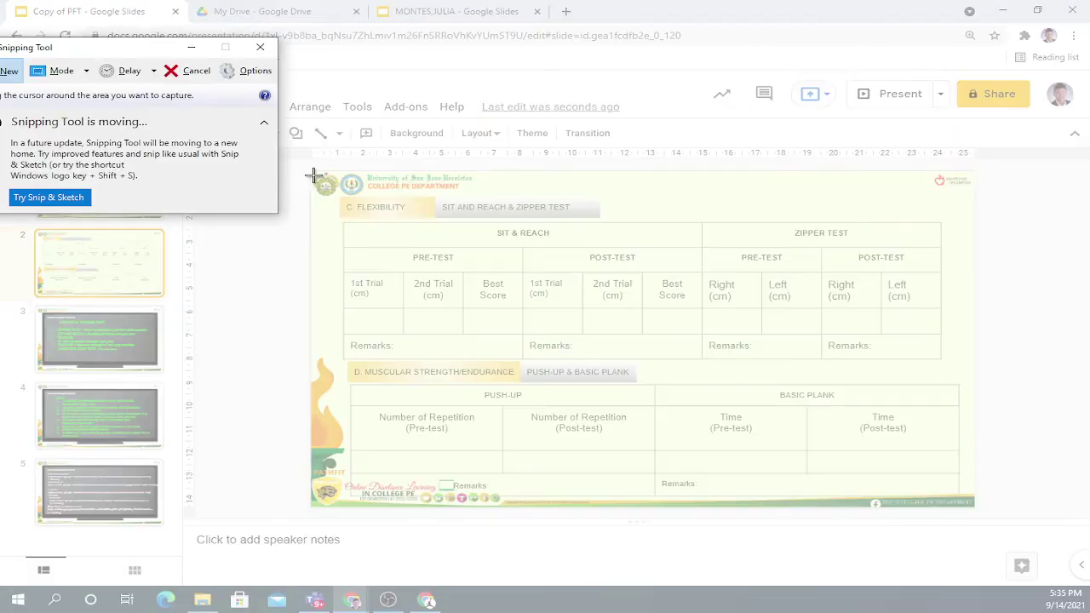
left_click_drag(312, 167, 975, 505)
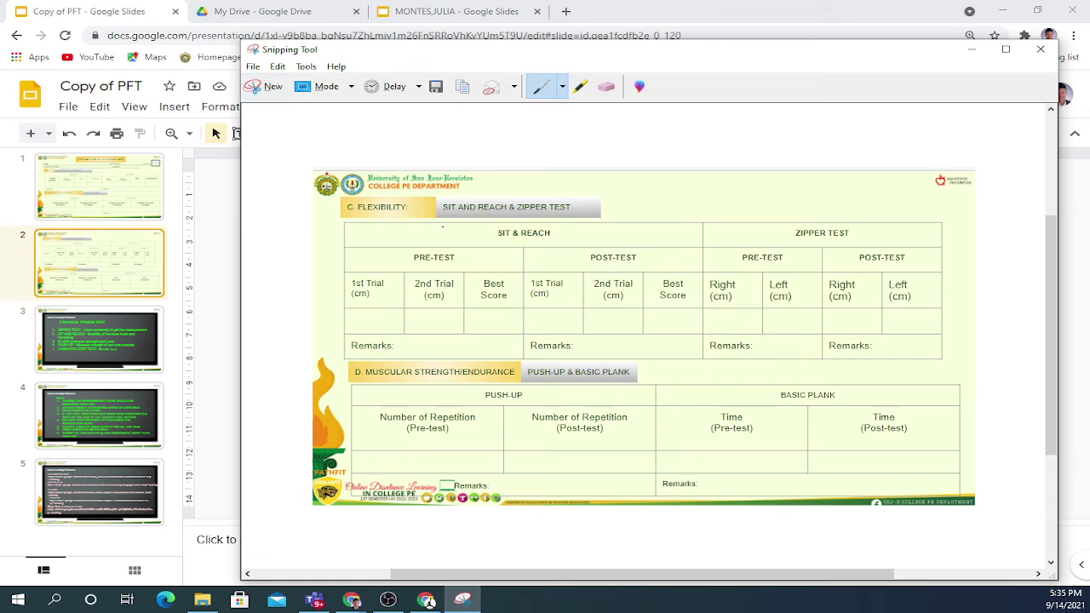
left_click(971, 51)
left_click(477, 11)
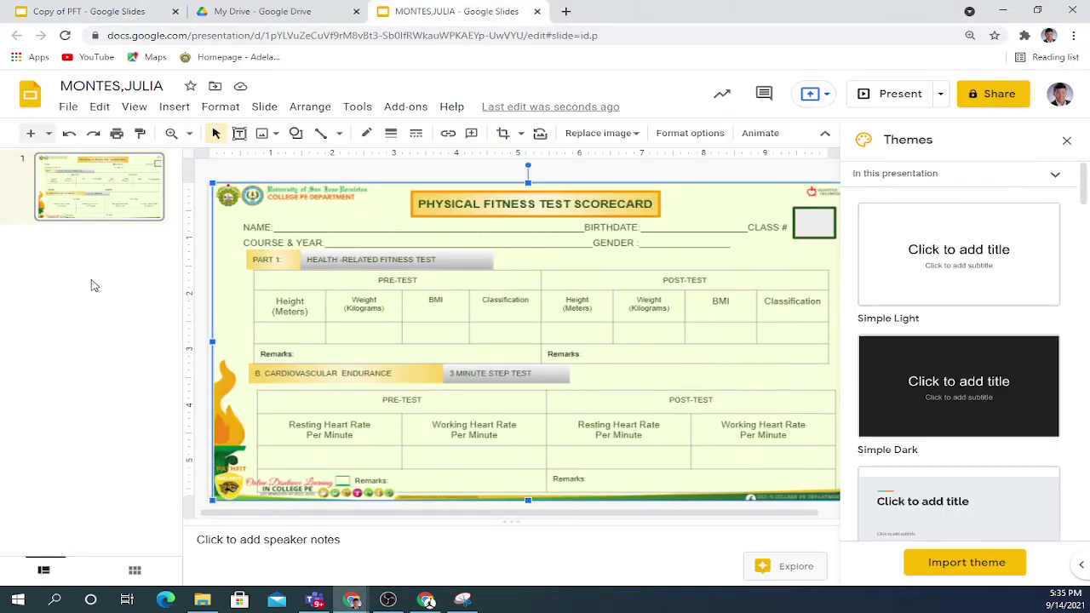
Add slide 2 and paste the flexibility and strength tables image, moved top-left and enlarged.
left_click(32, 134)
left_click(378, 343)
key("ctrl+v")
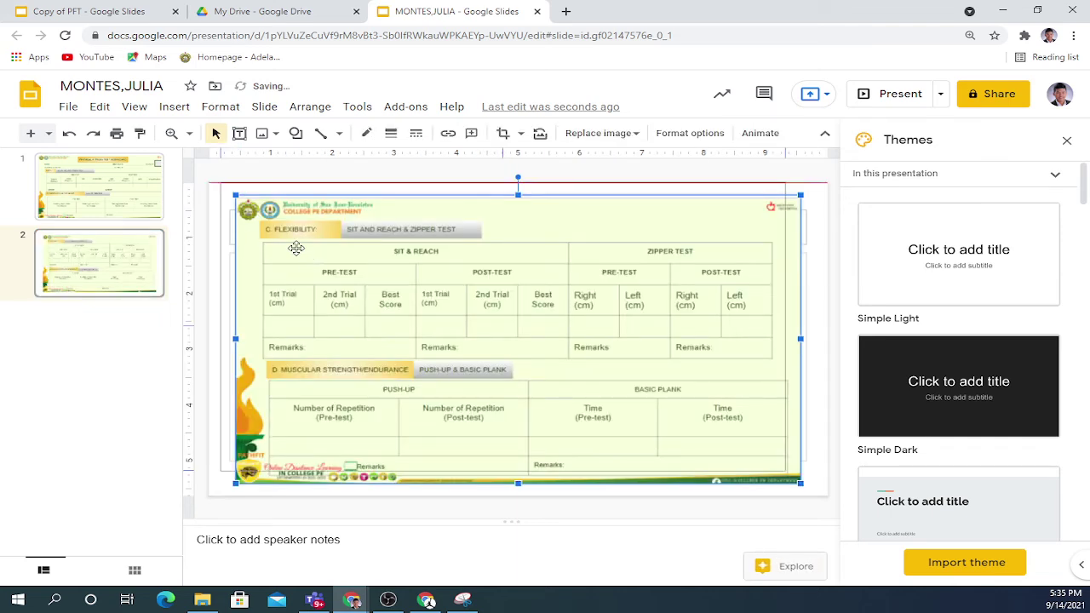
left_click_drag(291, 247, 264, 236)
left_click_drag(773, 470, 823, 496)
left_click(121, 347)
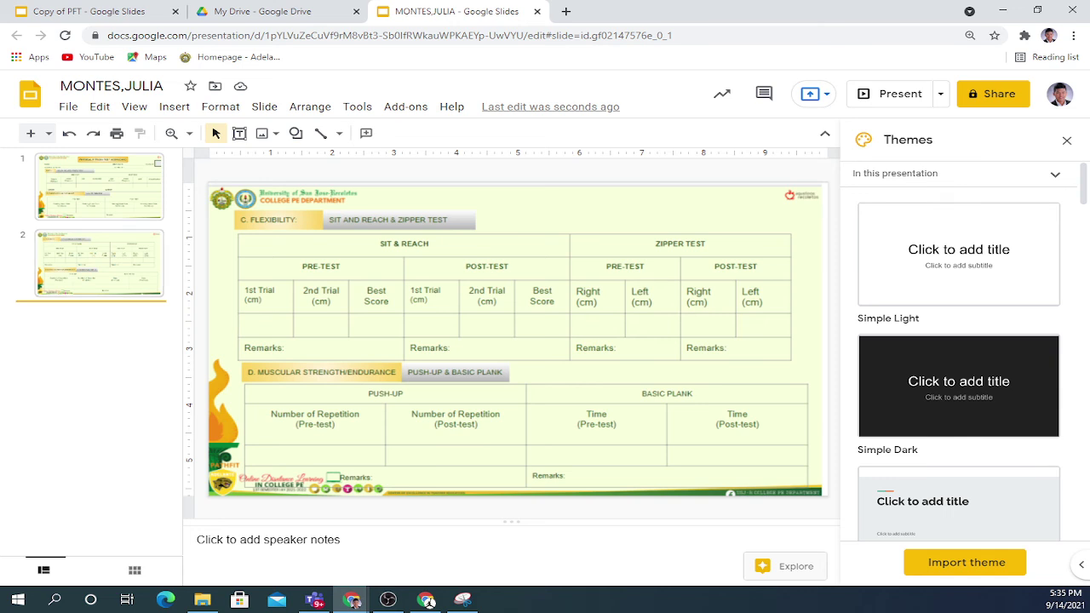
Put a text box reading 23 over the Sit & Reach pre-test 1st Trial cell.
left_click(176, 107)
left_click(220, 164)
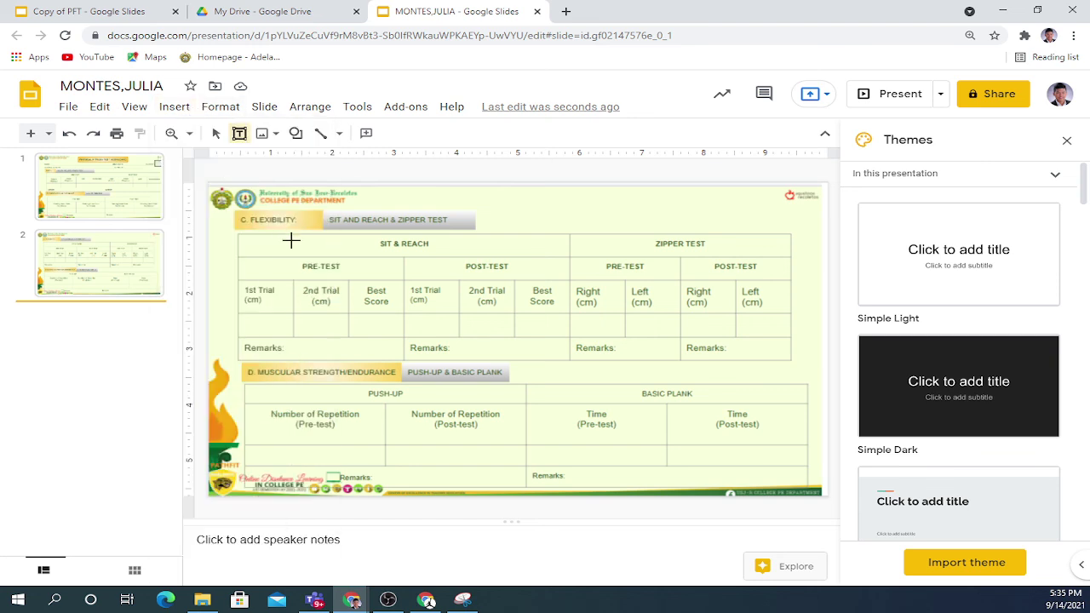
left_click_drag(247, 317, 277, 344)
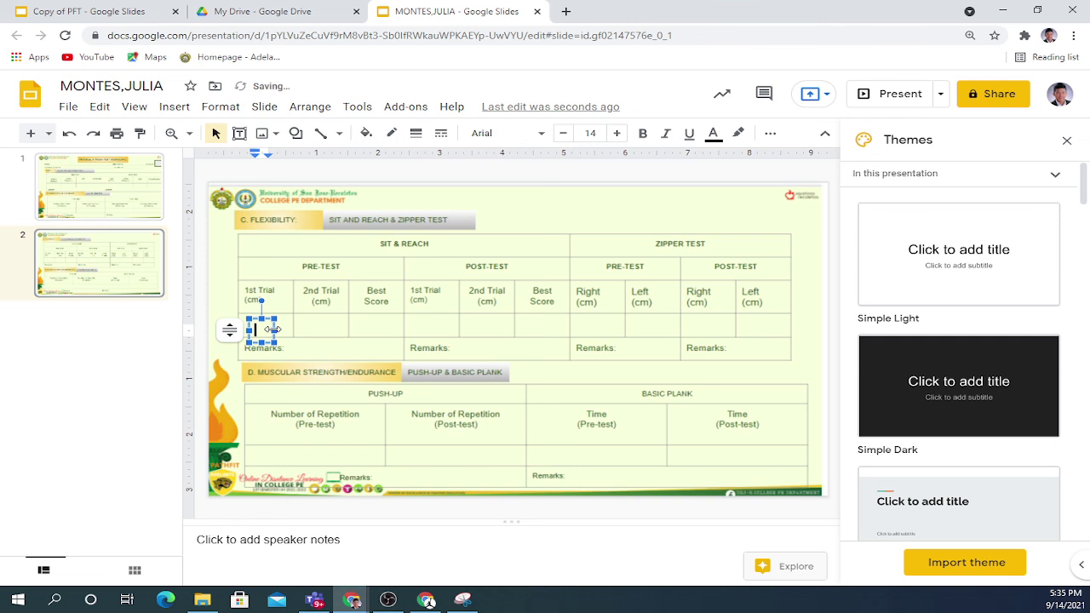
type("2")
key("Return")
type("3")
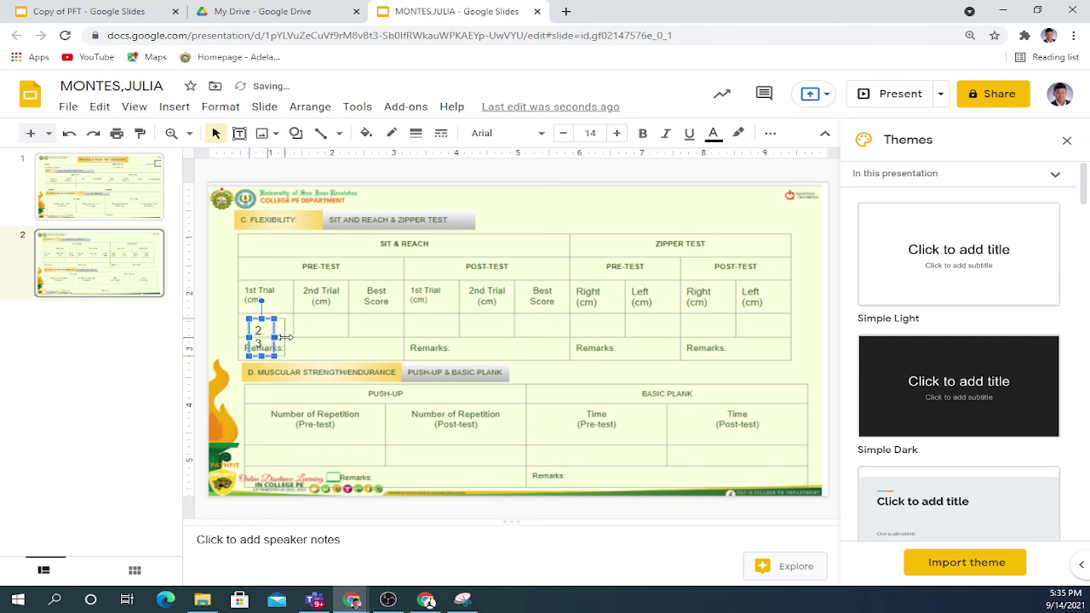
left_click_drag(283, 338, 337, 328)
left_click(296, 318)
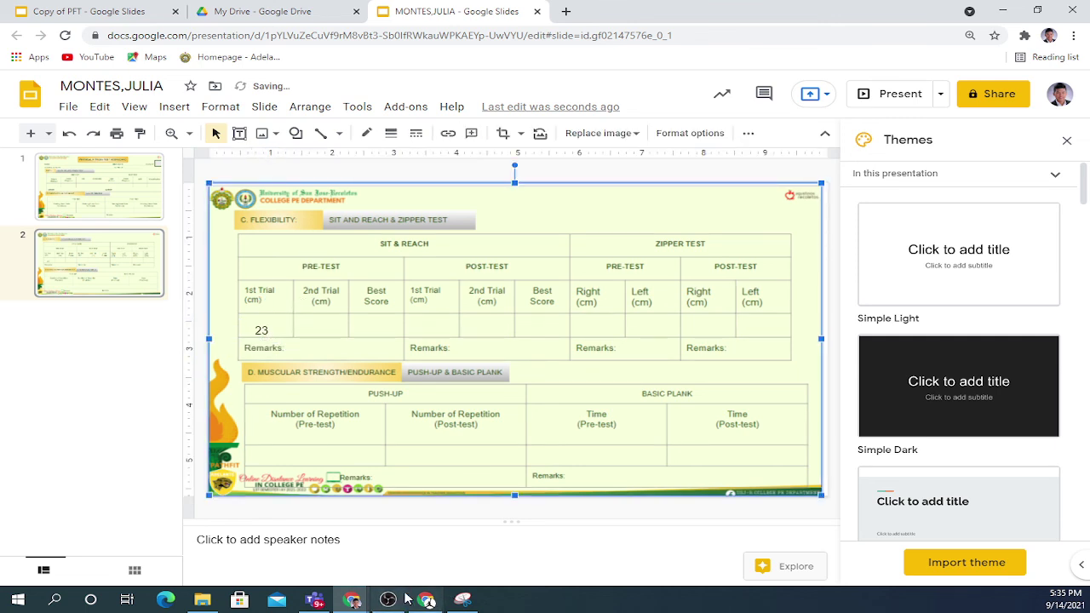